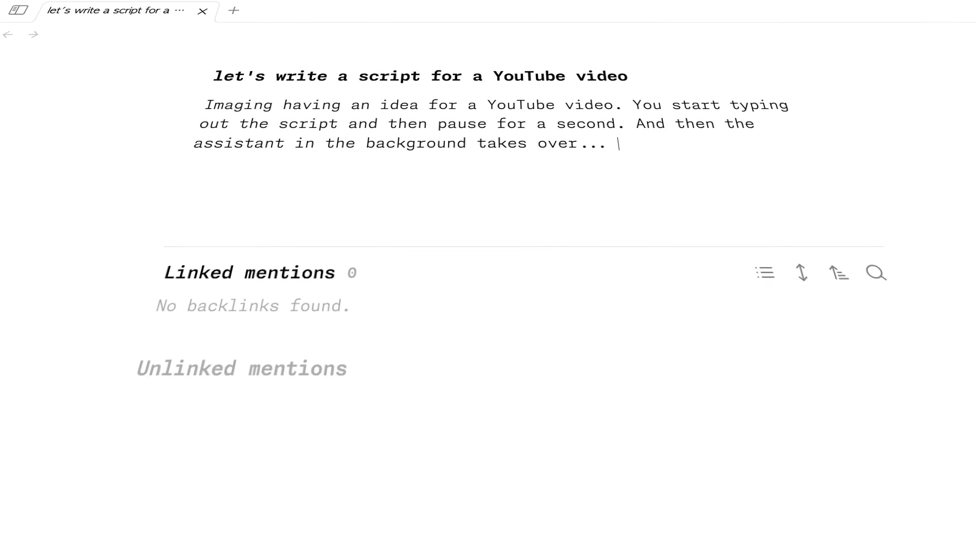
- Continue the script with "just for a few words...or maybe a whole sentence, helping you get that thought flowing again."
{"action": "type", "text": "for a few words"}
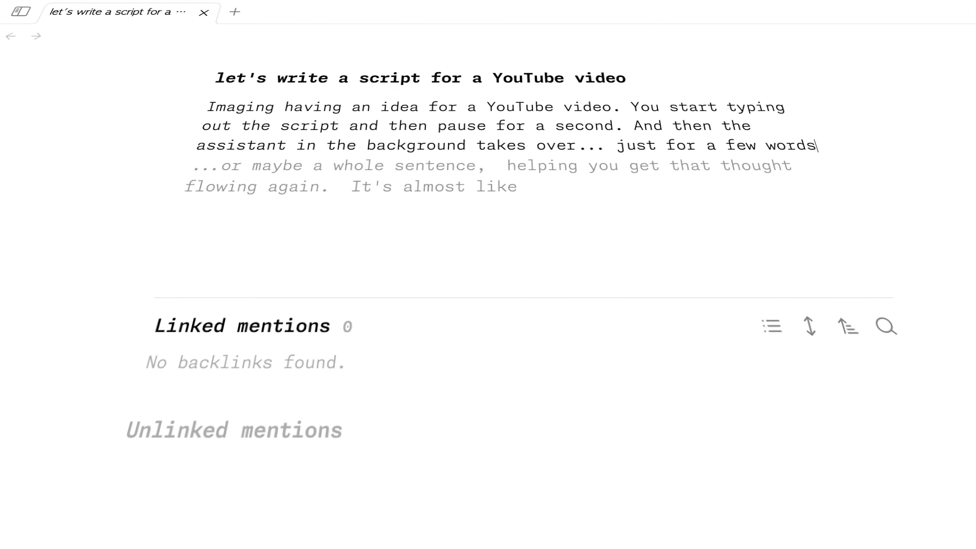
{"action": "type", "text": "...or maybe a whole sentence,"}
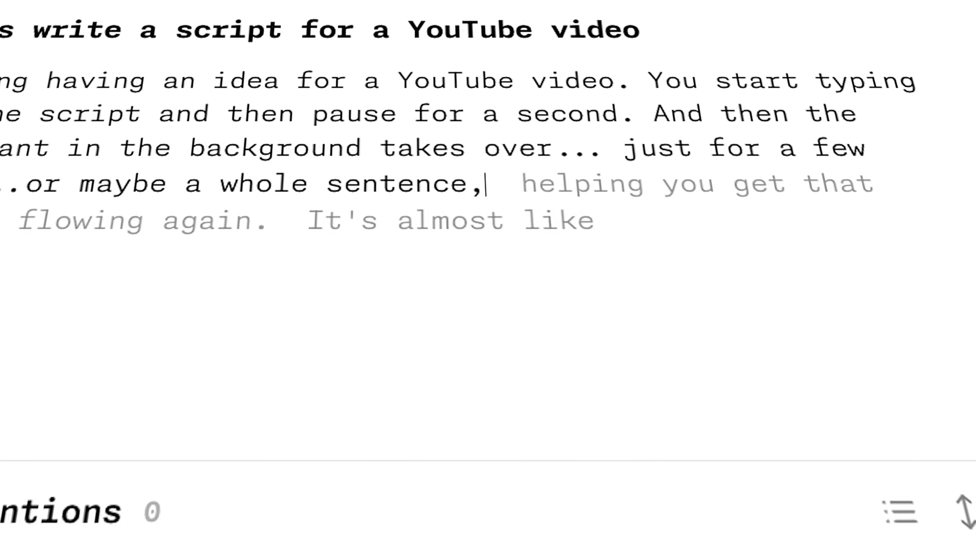
{"action": "type", "text": "  helping you get that thought flowing again."}
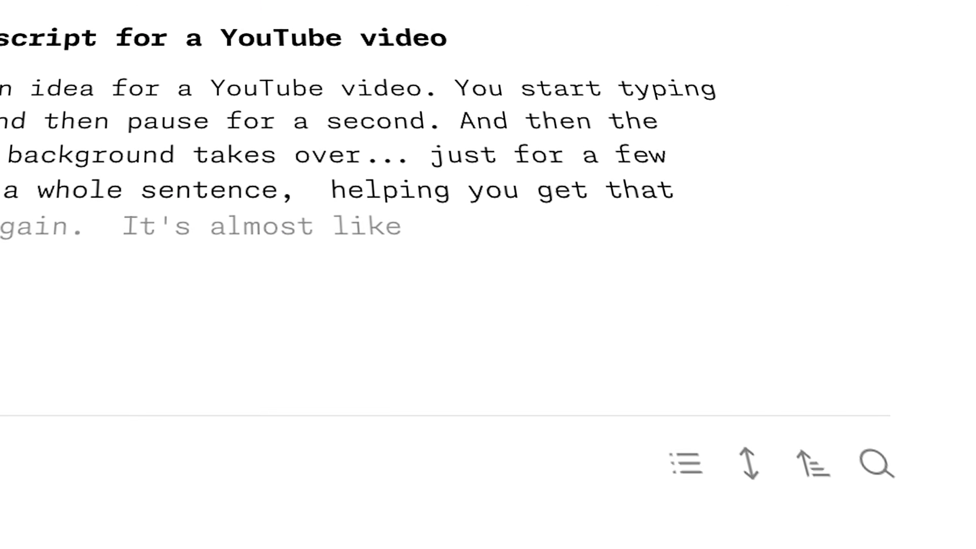
- Continue the script with "It's almost like it knows what you want to actually say, but it's just a little nudge in the right direction."
{"action": "type", "text": "  It's almost like it knows what you want to actually say, but it's just a little nudge"}
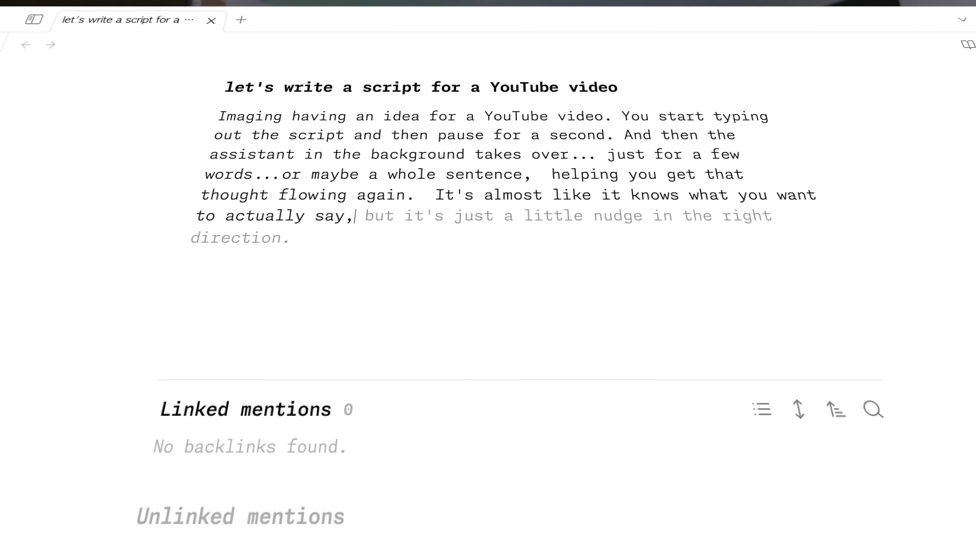
{"action": "type", "text": " in the right direction. If i"}
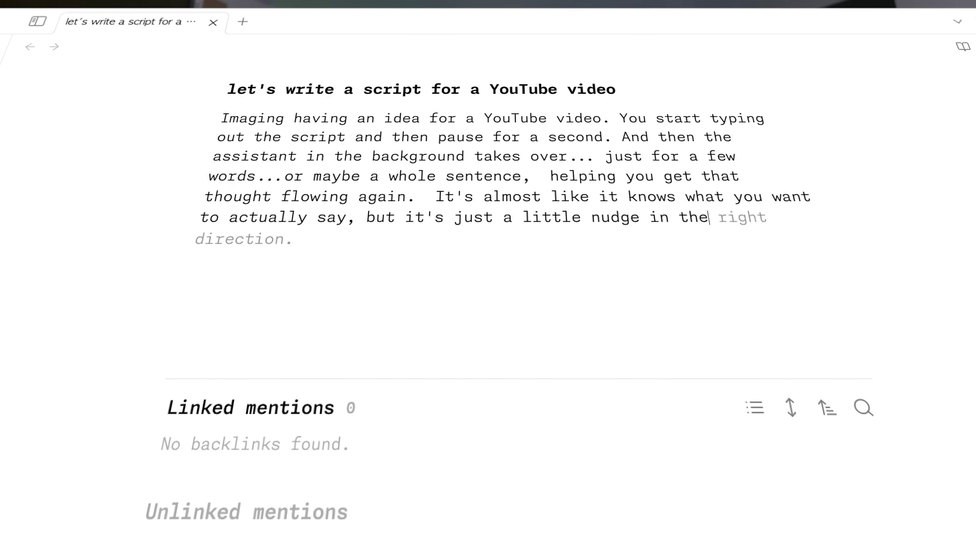
- Add the sentence "If it goes in a strange direction, just don't accept the suggestion." to the script
{"action": "type", "text": "t goes in a strange direction,"}
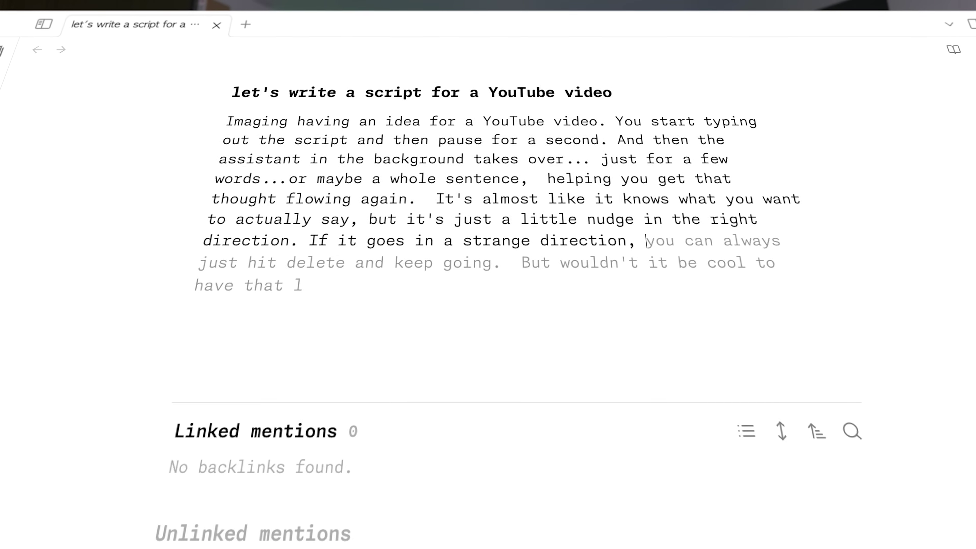
{"action": "type", "text": " just don't accept the suggestion"}
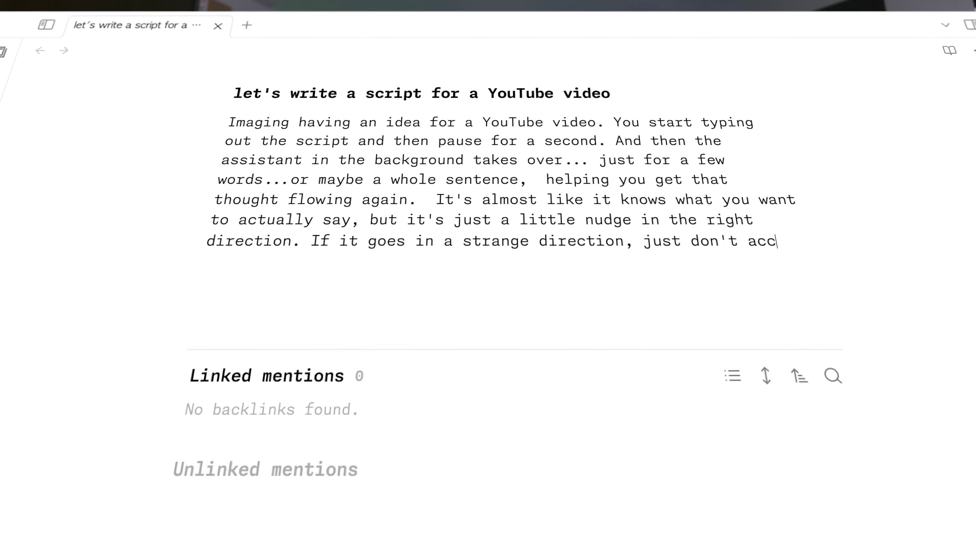
{"action": "type", "text": ". "}
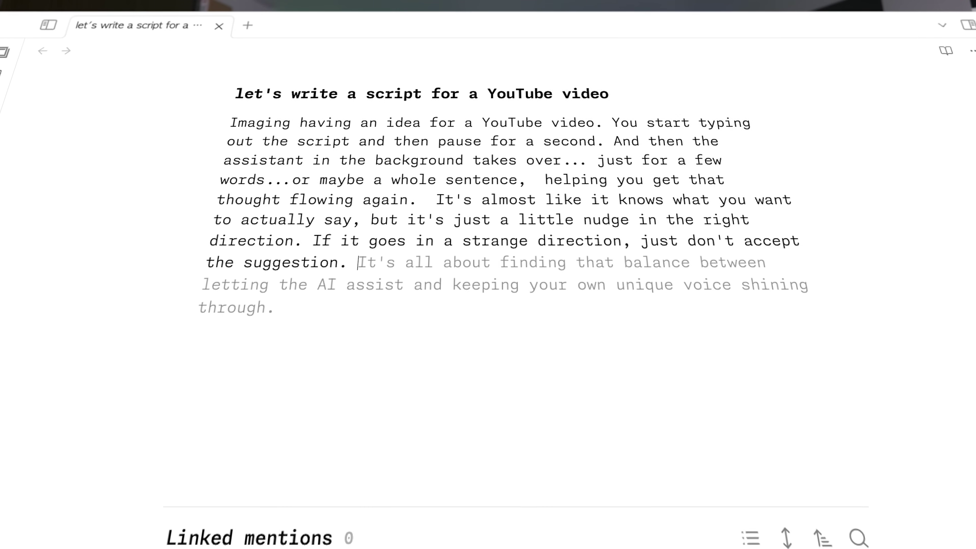
- Add a sentence about disliking a suggestion's wording and going in a new direction, and accept the suggested sentence about experimenting with your writing style
{"action": "type", "text": "You might even see some"}
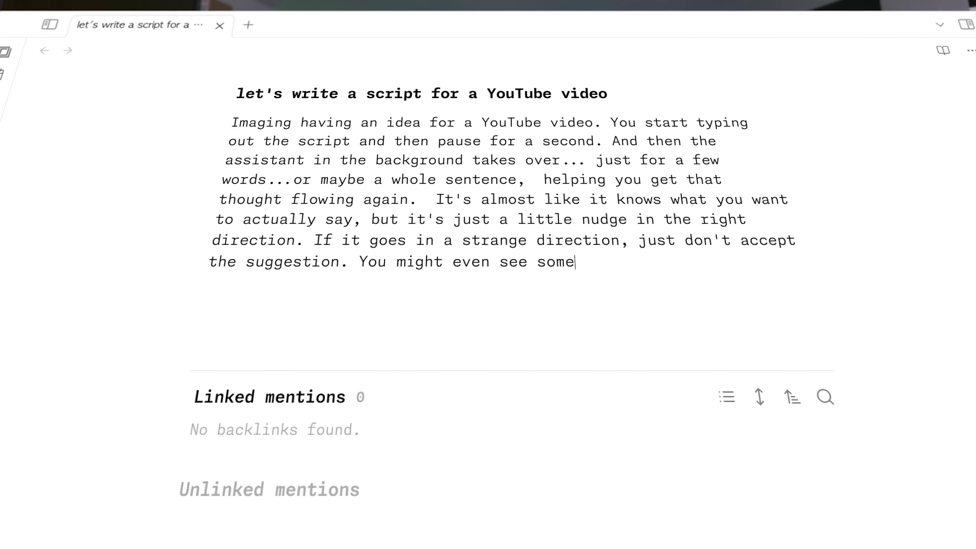
{"action": "key", "text": "BackSpace"}
{"action": "type", "text": "but not like ho"}
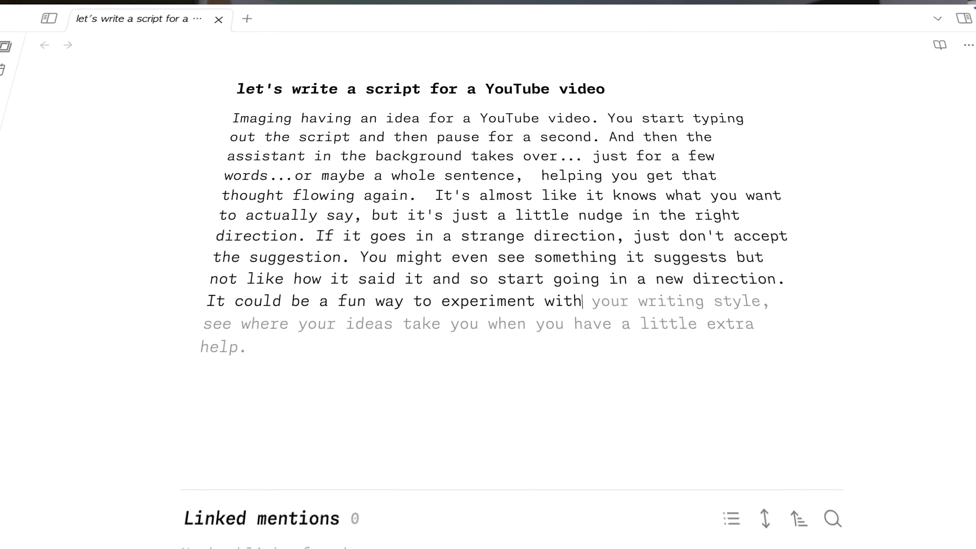
{"action": "type", "text": "ideas take you when you have a little extra"}
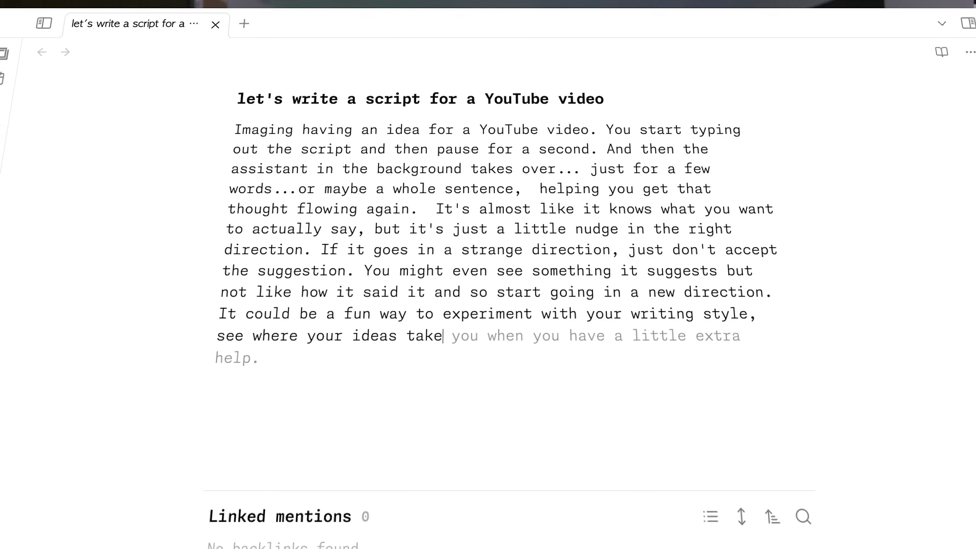
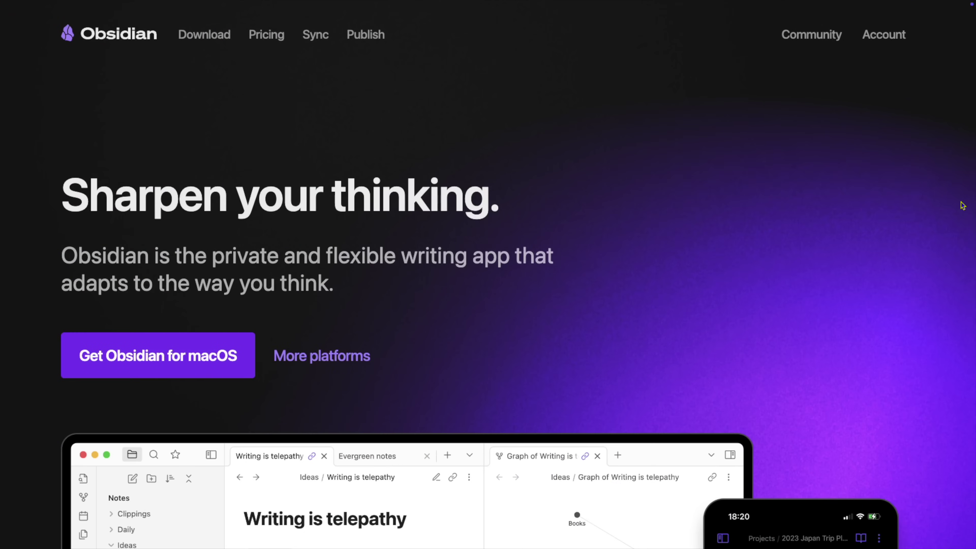
- Look through the Obsidian home page, covering its private notes, plugins, open files, and Links and Graph features
{"action": "scroll", "coordinate": [962, 206], "scroll_direction": "down", "scroll_amount": 7}
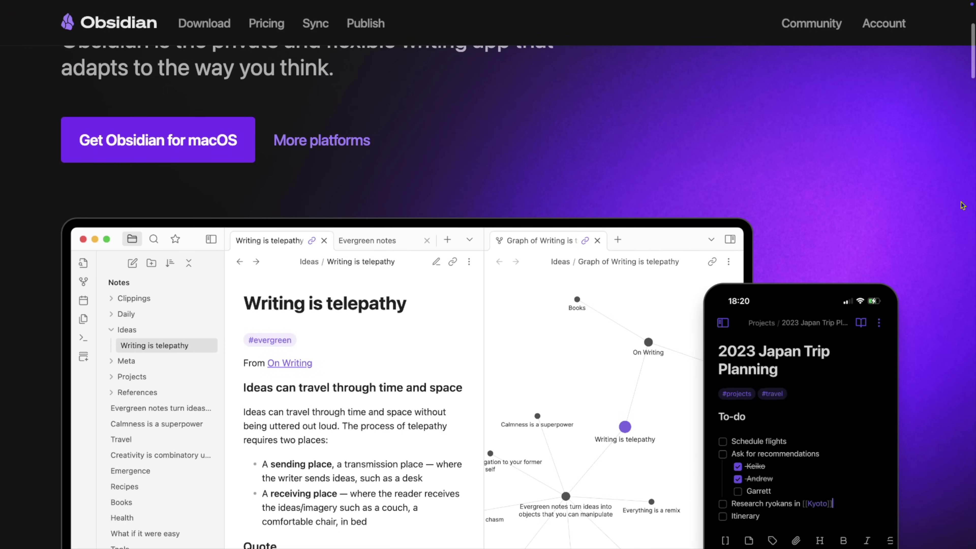
{"action": "scroll", "coordinate": [962, 199], "scroll_direction": "down", "scroll_amount": 10}
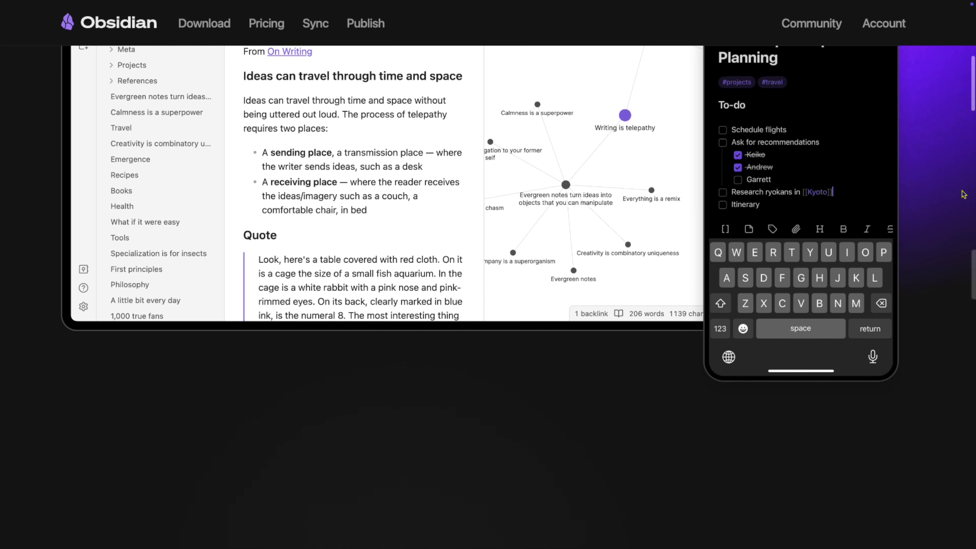
{"action": "scroll", "coordinate": [963, 194], "scroll_direction": "down", "scroll_amount": 6}
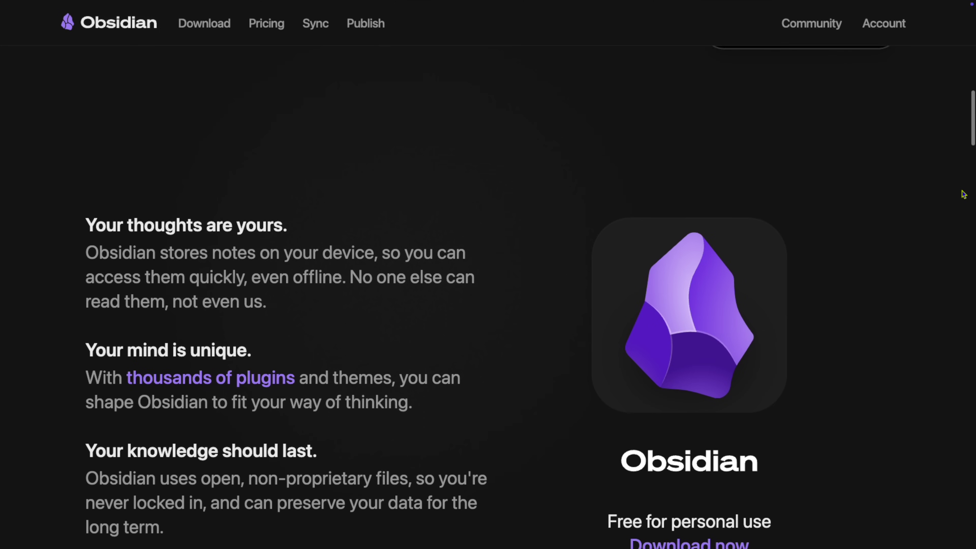
{"action": "scroll", "coordinate": [963, 195], "scroll_direction": "down", "scroll_amount": 7}
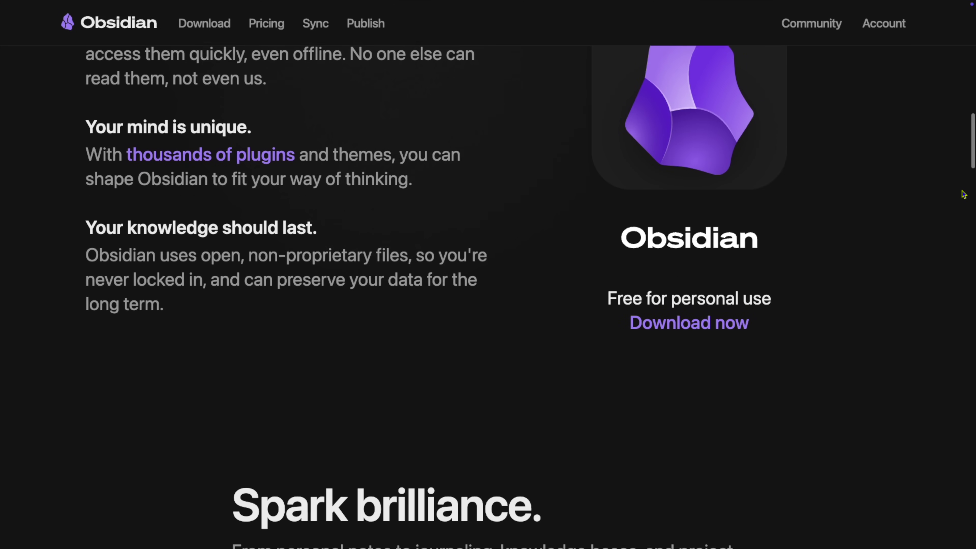
{"action": "scroll", "coordinate": [963, 194], "scroll_direction": "down", "scroll_amount": 7}
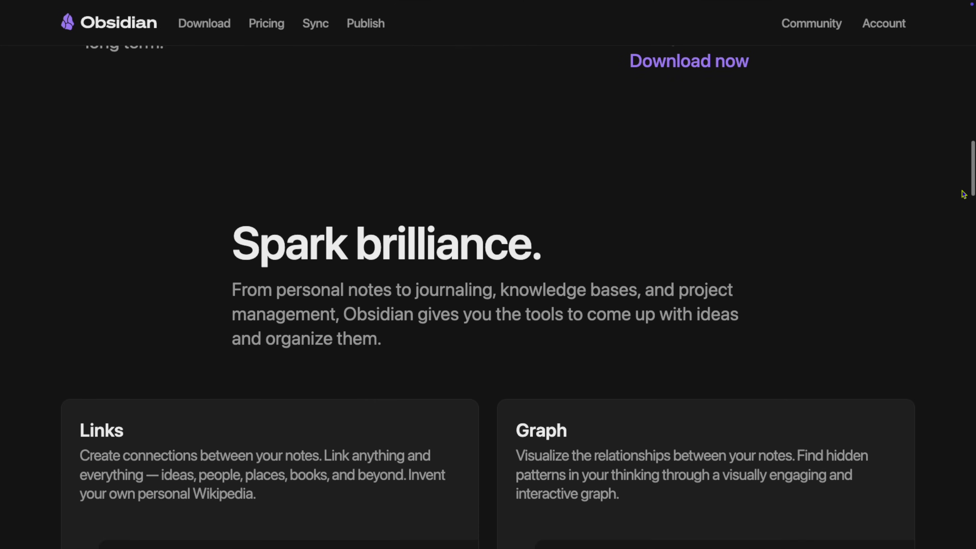
{"action": "scroll", "coordinate": [963, 194], "scroll_direction": "down", "scroll_amount": 5}
{"action": "scroll", "coordinate": [963, 194], "scroll_direction": "down", "scroll_amount": 7}
{"action": "scroll", "coordinate": [962, 194], "scroll_direction": "down", "scroll_amount": 12}
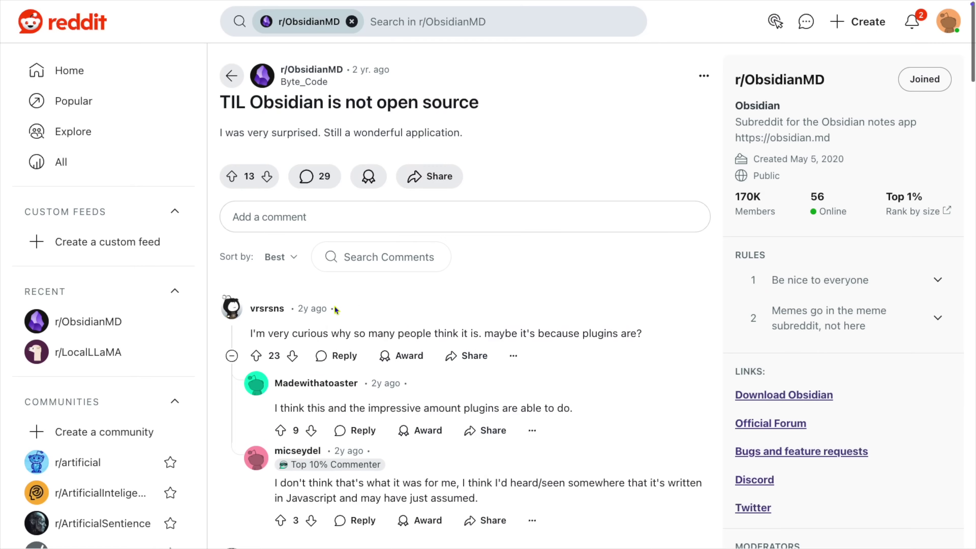
- Read the comments in the Reddit thread "TIL Obsidian is not open source", including the one linking the developers' response
{"action": "scroll", "coordinate": [335, 310], "scroll_direction": "down", "scroll_amount": 2}
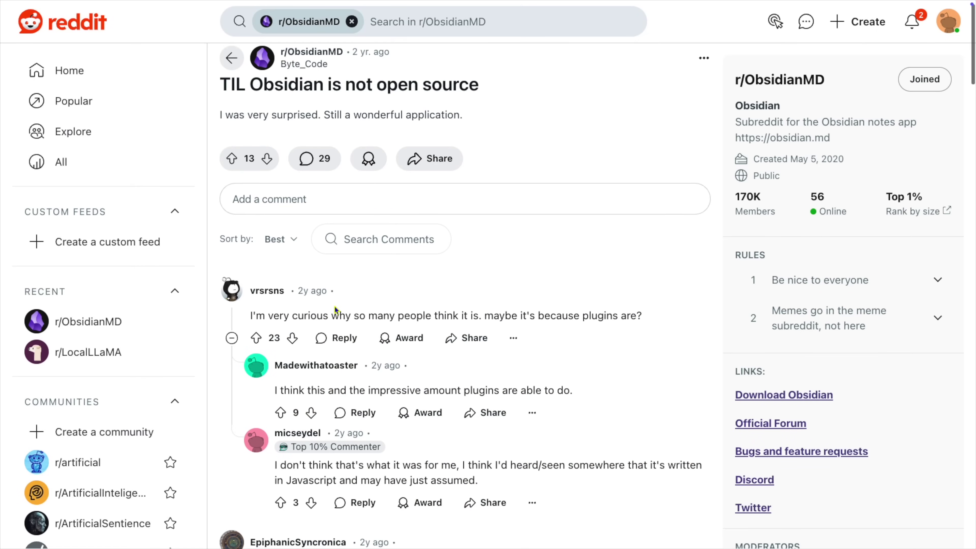
{"action": "scroll", "coordinate": [335, 309], "scroll_direction": "down", "scroll_amount": 4}
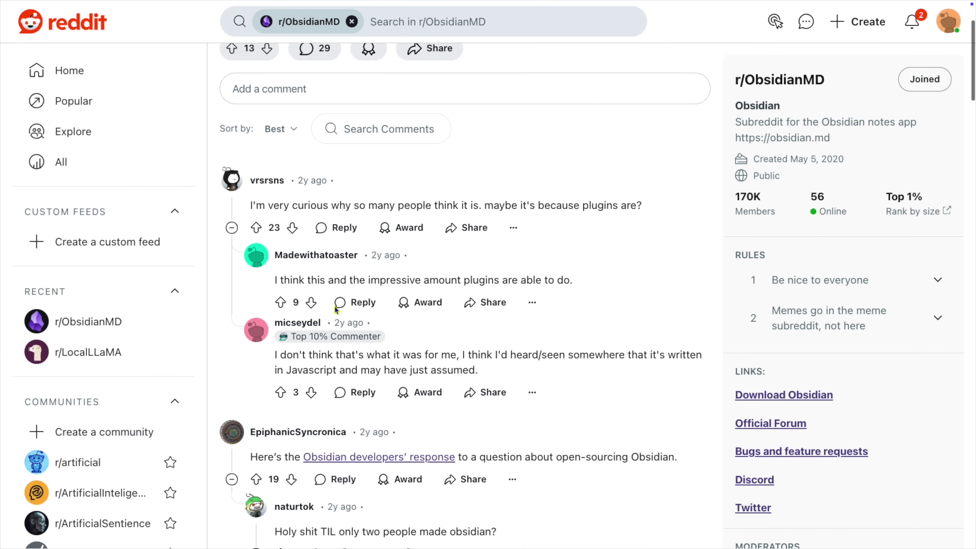
{"action": "scroll", "coordinate": [334, 309], "scroll_direction": "down", "scroll_amount": 3}
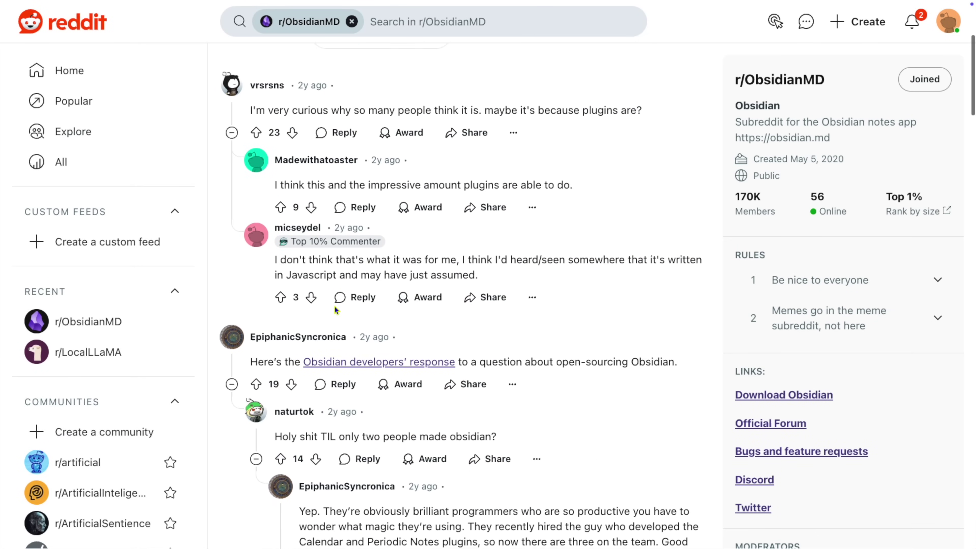
{"action": "scroll", "coordinate": [335, 309], "scroll_direction": "down", "scroll_amount": 3}
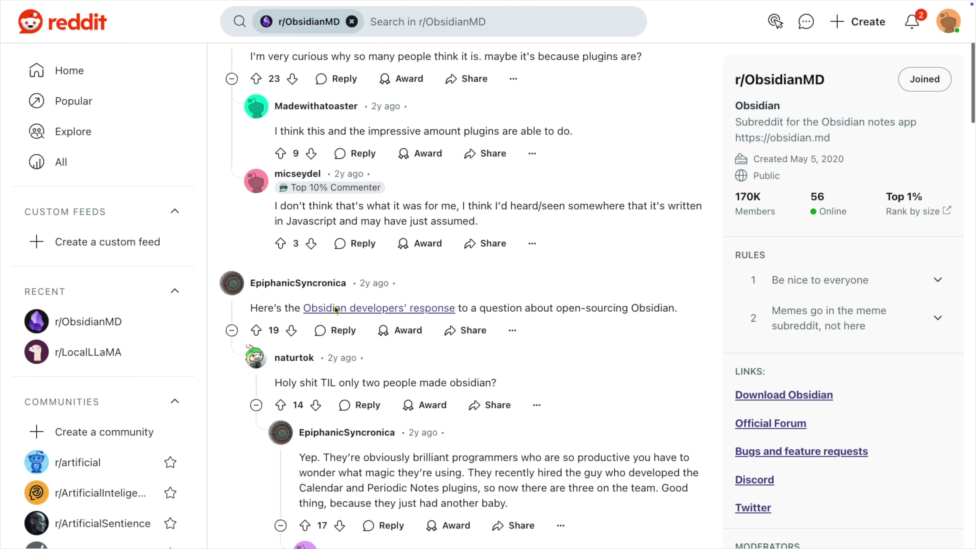
{"action": "scroll", "coordinate": [333, 306], "scroll_direction": "down", "scroll_amount": 3}
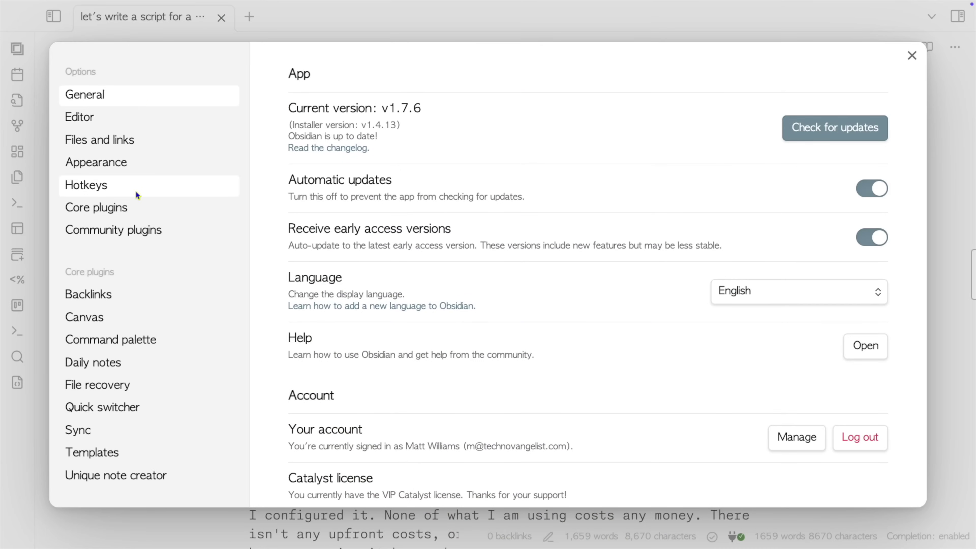
- Search Obsidian's community plugins for "companion" and open the options of the Companion plugin
{"action": "left_click", "coordinate": [141, 235]}
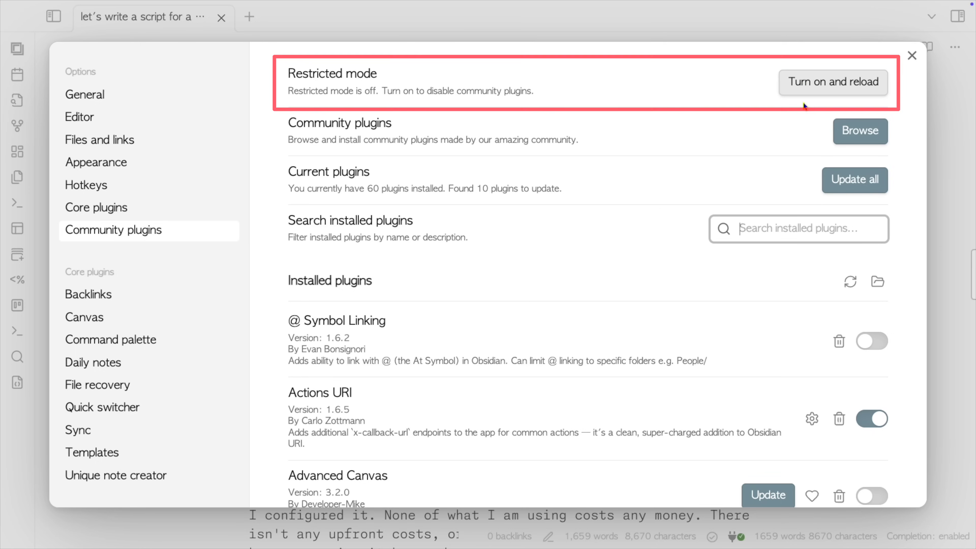
{"action": "left_click", "coordinate": [852, 138]}
{"action": "type", "text": "companion"}
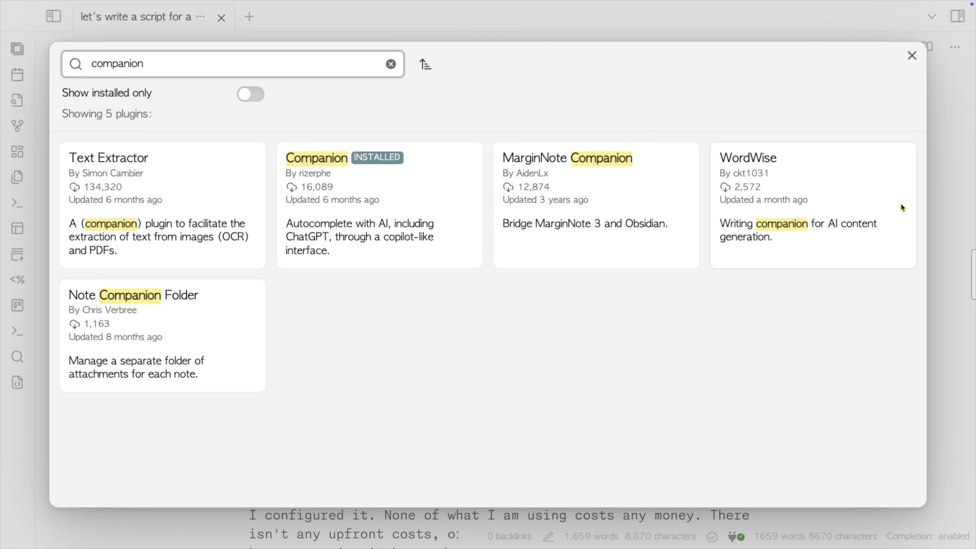
{"action": "left_click", "coordinate": [350, 162]}
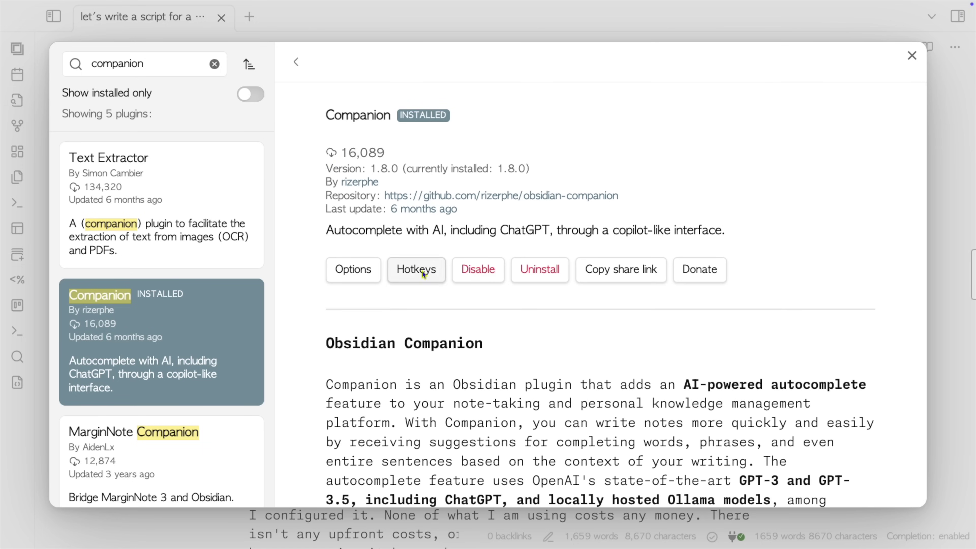
{"action": "left_click", "coordinate": [365, 273]}
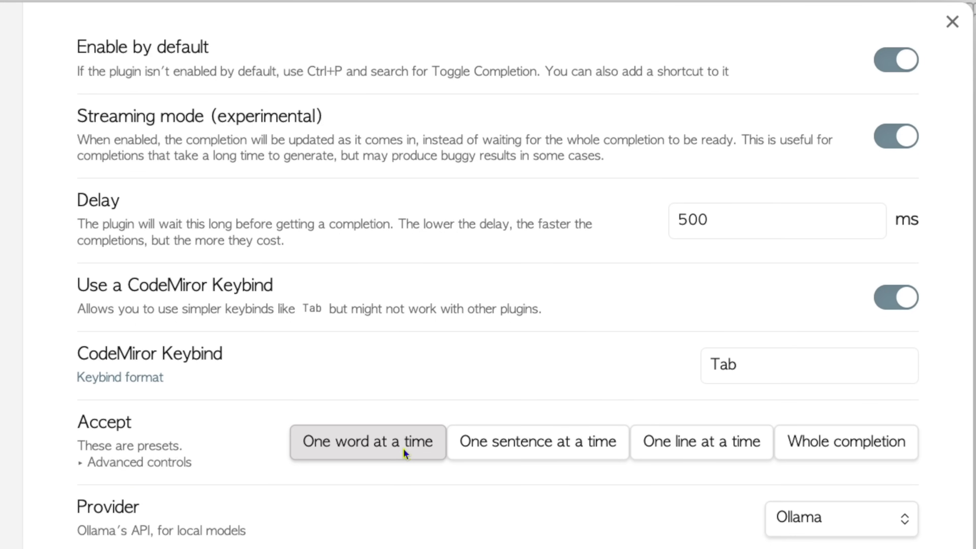
- Expand the advanced controls of the Accept setting, review the regex, length and threshold options, and open the Provider choices
{"action": "left_click", "coordinate": [135, 462]}
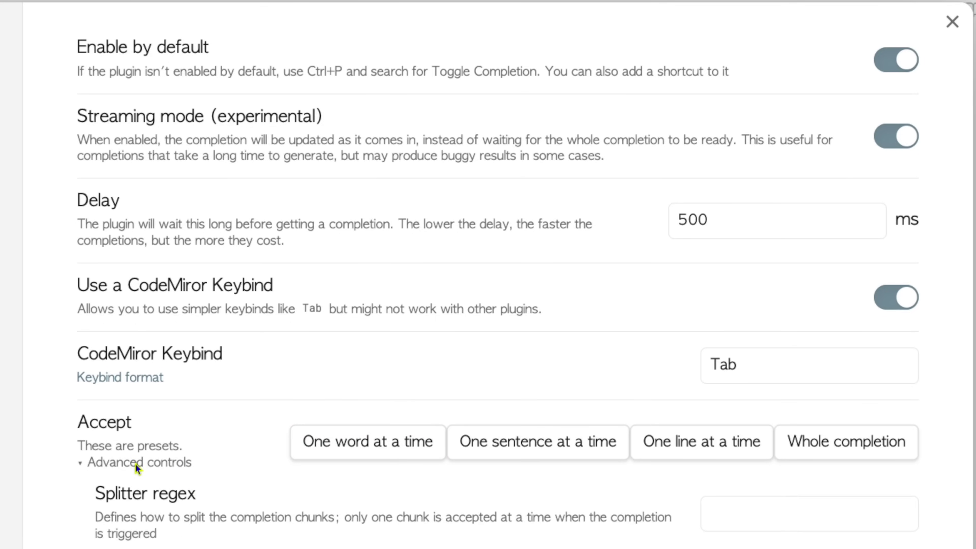
{"action": "scroll", "coordinate": [135, 463], "scroll_direction": "down", "scroll_amount": 7}
{"action": "scroll", "coordinate": [134, 463], "scroll_direction": "down", "scroll_amount": 2}
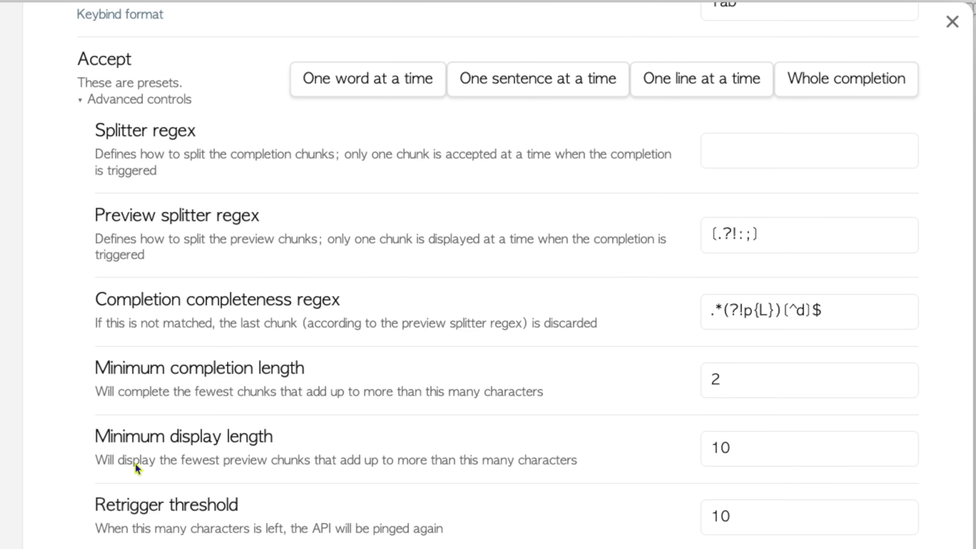
{"action": "scroll", "coordinate": [135, 464], "scroll_direction": "down", "scroll_amount": 8}
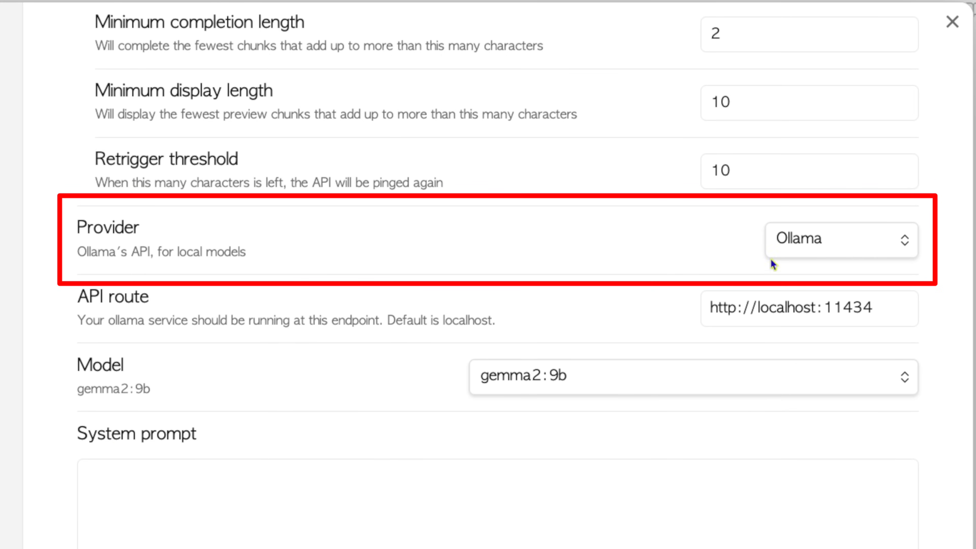
{"action": "left_click", "coordinate": [786, 250]}
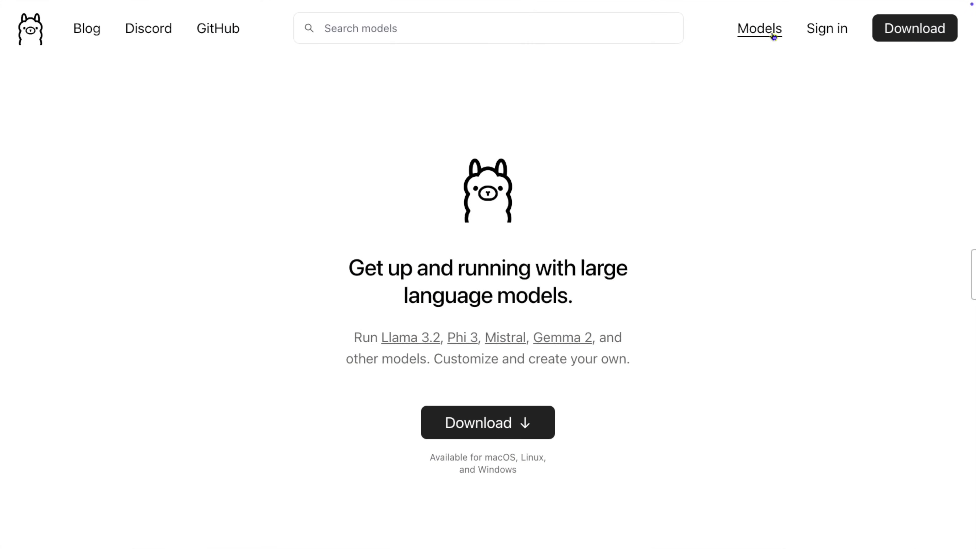
- Open the model library on the Ollama website and browse the available models
{"action": "left_click", "coordinate": [773, 36]}
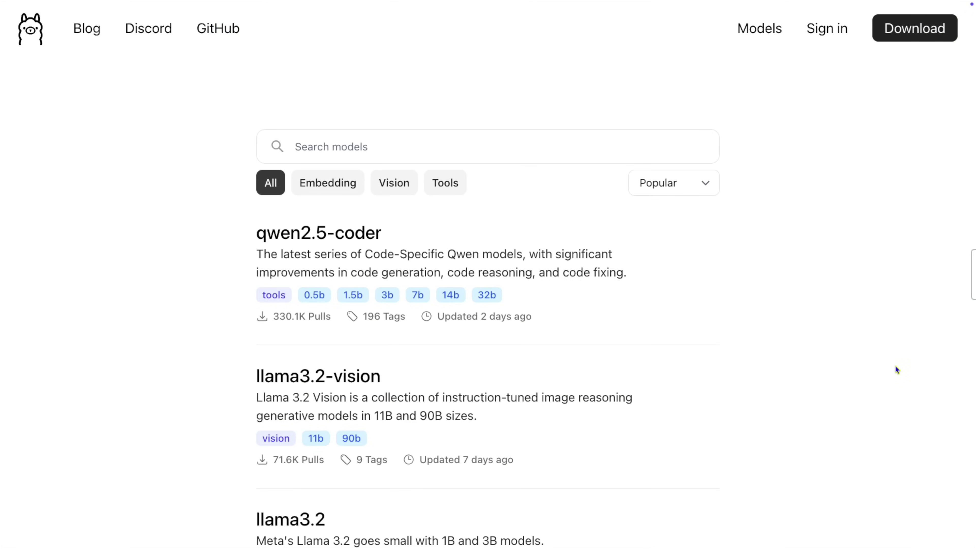
{"action": "scroll", "coordinate": [895, 365], "scroll_direction": "down", "scroll_amount": 9}
{"action": "scroll", "coordinate": [895, 369], "scroll_direction": "down", "scroll_amount": 11}
{"action": "scroll", "coordinate": [896, 368], "scroll_direction": "down", "scroll_amount": 12}
{"action": "scroll", "coordinate": [895, 370], "scroll_direction": "down", "scroll_amount": 6}
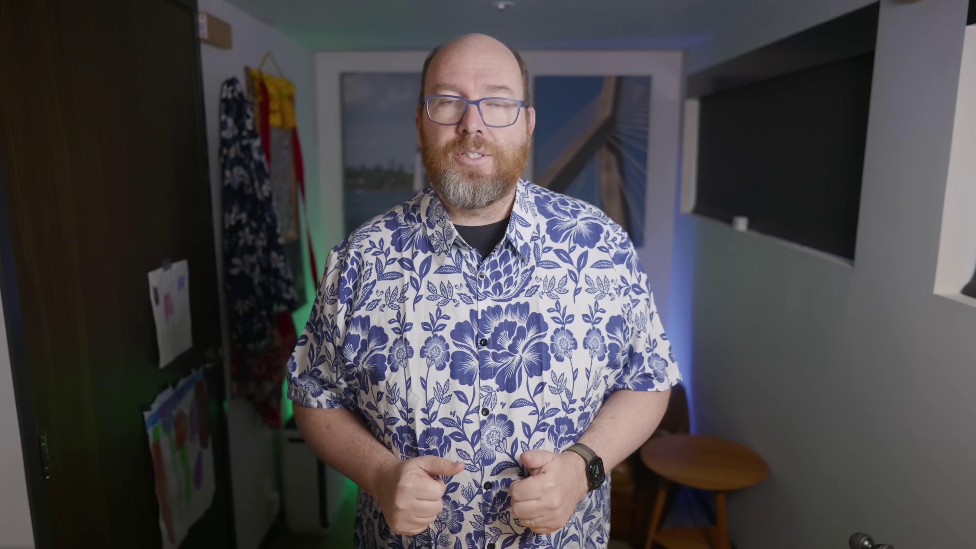